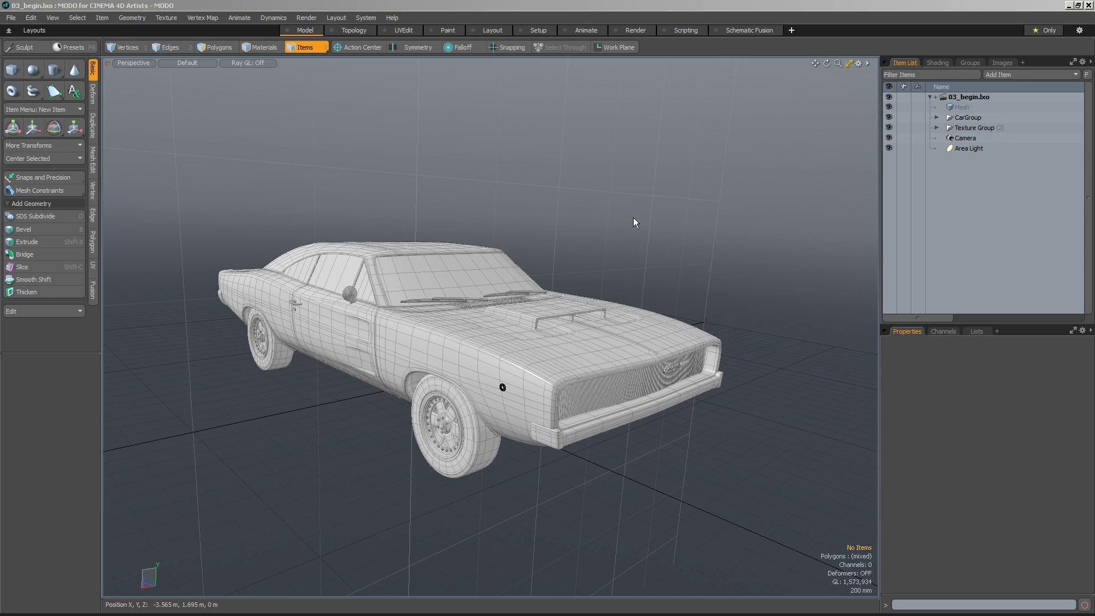
Orbit, pan and zoom the perspective view to look at the car from above its front corner
alt+drag(663, 224, 673, 307)
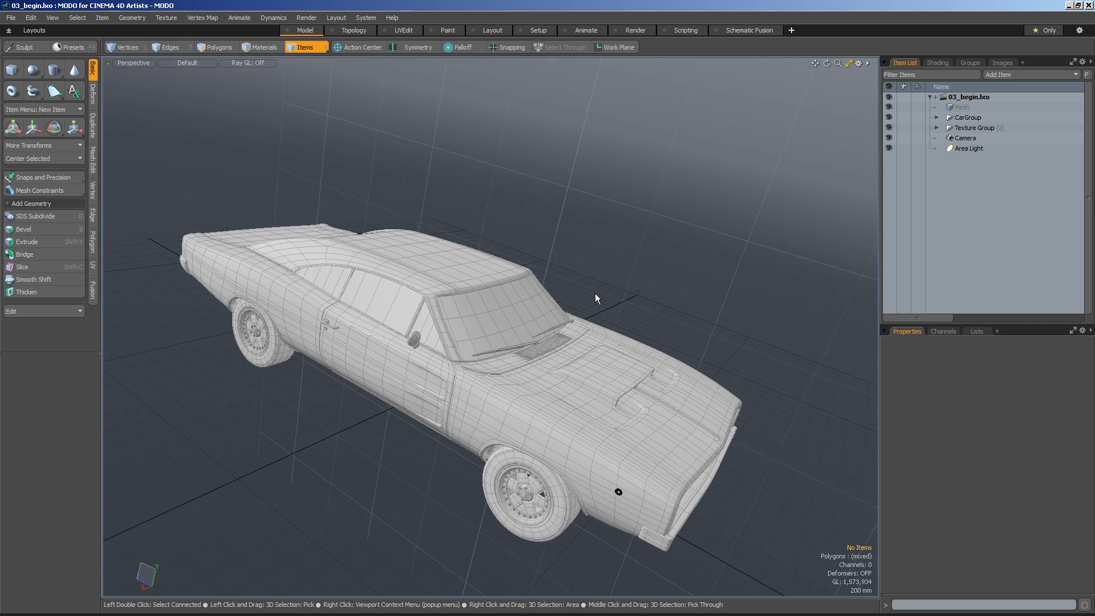
mouse_move(596, 293)
alt+shift+mouse_down()
mouse_move(319, 251)
mouse_move(761, 251)
mouse_move(240, 268)
mouse_move(753, 256)
mouse_move(605, 273)
mouse_move(641, 272)
mouse_move(555, 264)
mouse_move(676, 264)
mouse_move(615, 274)
mouse_move(612, 291)
alt+shift+mouse_up()
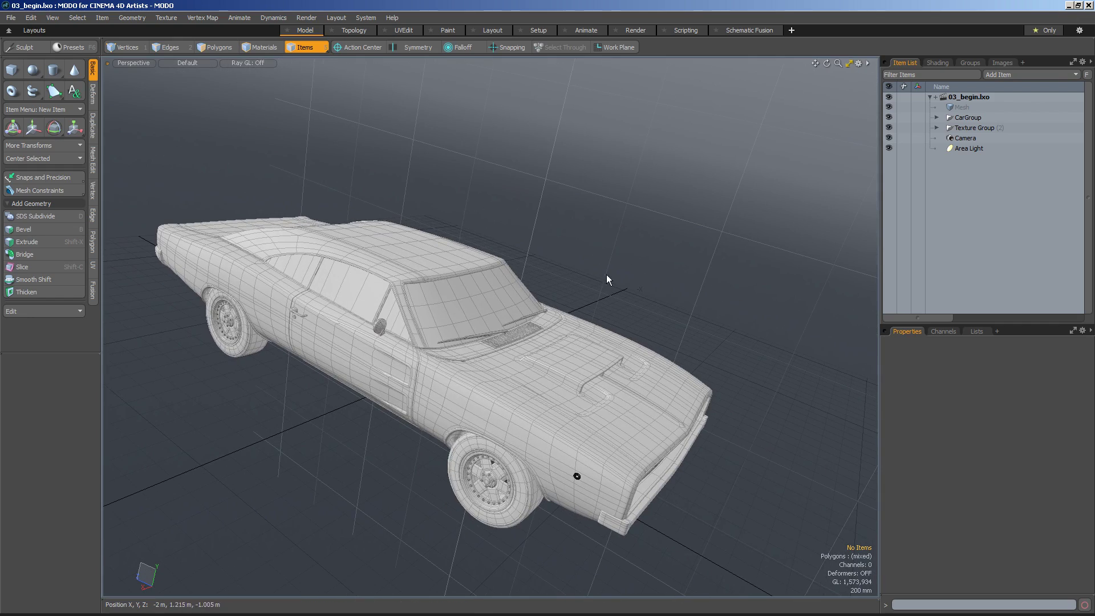
ctrl+alt+drag(608, 294, 623, 349)
mouse_move(661, 309)
alt+mouse_down()
mouse_move(591, 259)
mouse_move(628, 296)
mouse_move(606, 313)
mouse_move(646, 312)
mouse_move(596, 274)
mouse_move(804, 249)
mouse_move(671, 319)
alt+mouse_up()
ctrl+alt+drag(633, 358, 584, 349)
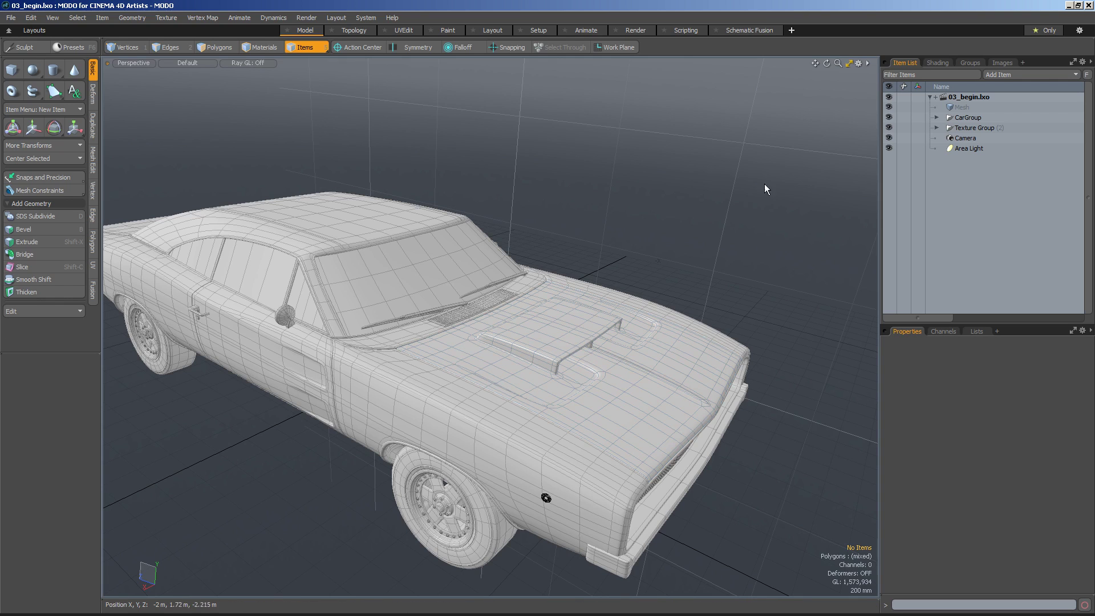
Set the Mouse Input Preset to Cinema 4D in the input remapping preferences and try out the viewport navigation
click(366, 17)
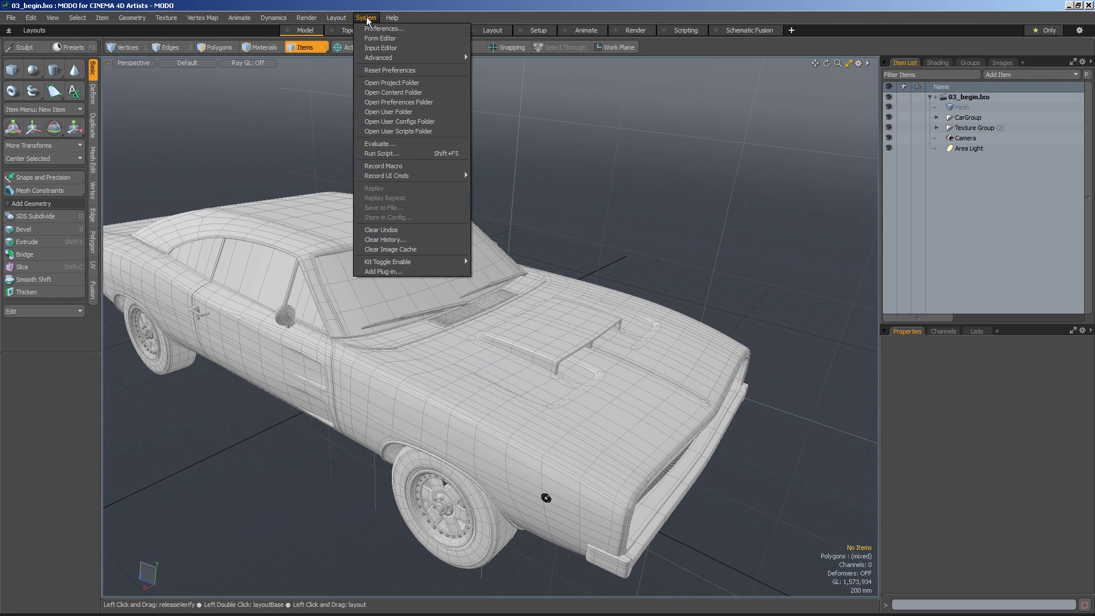
click(375, 29)
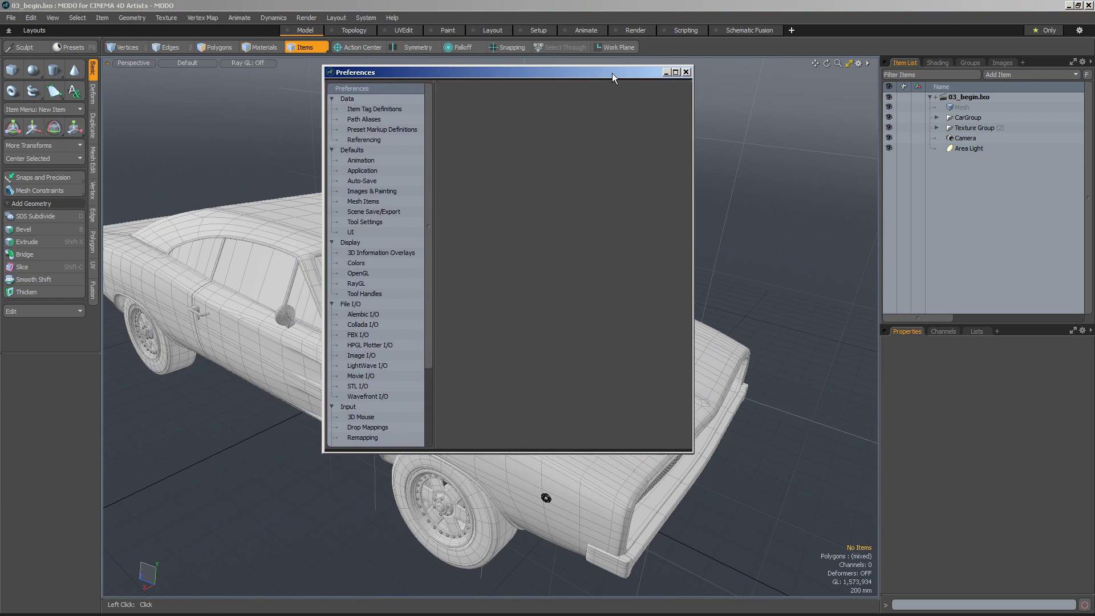
drag(431, 222, 431, 292)
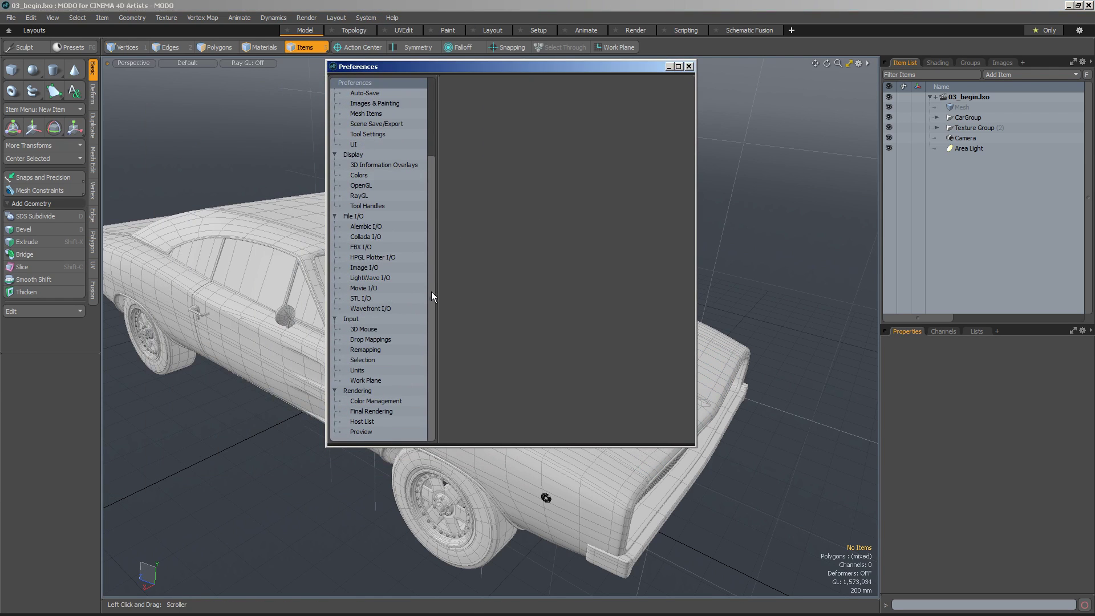
click(360, 349)
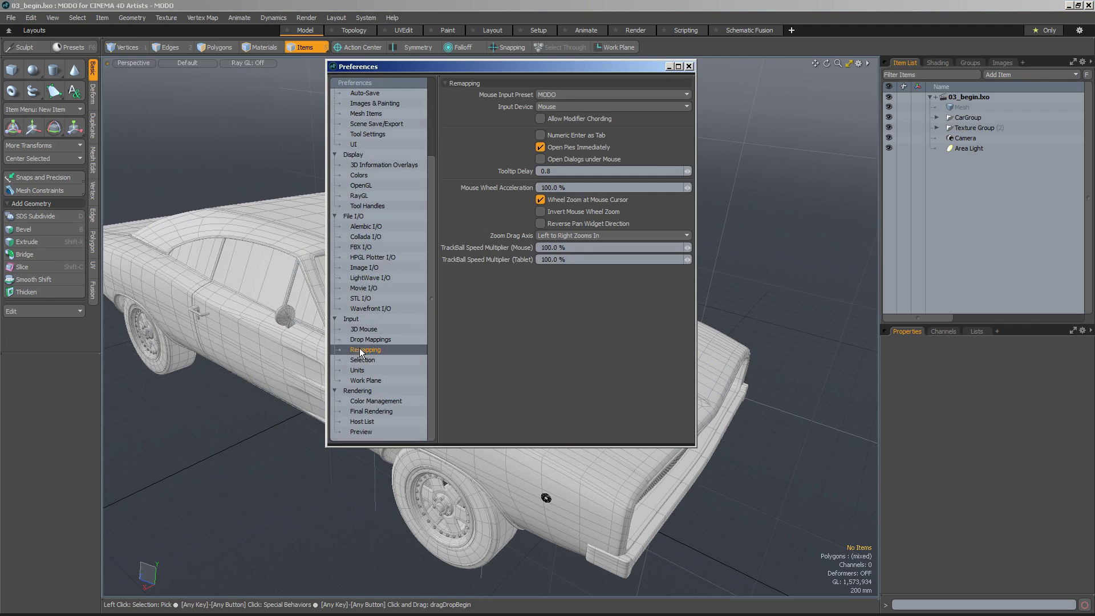
drag(563, 71, 684, 146)
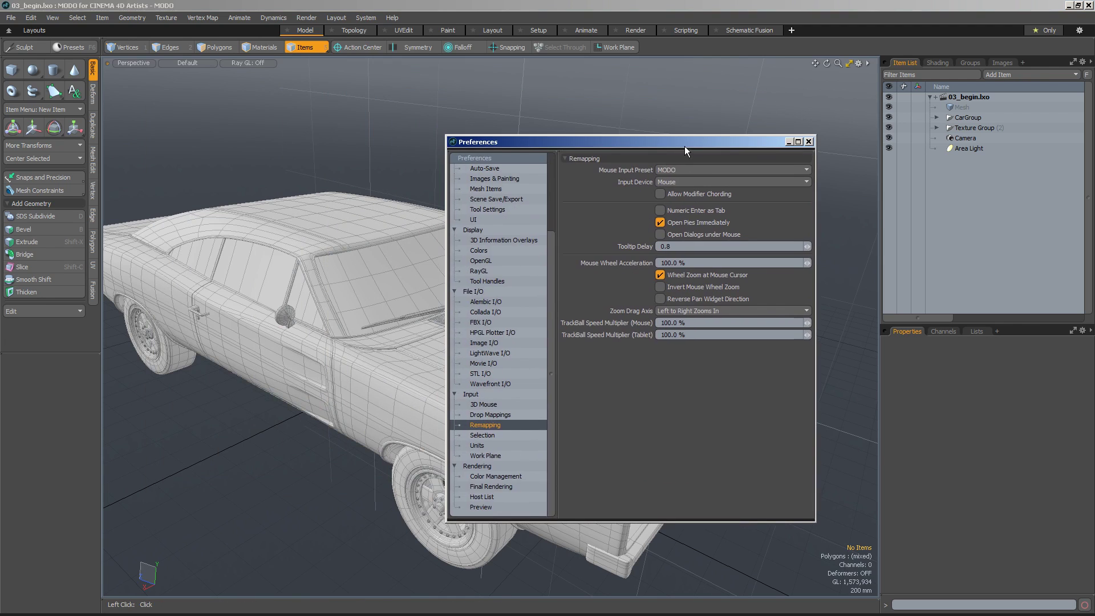
click(700, 170)
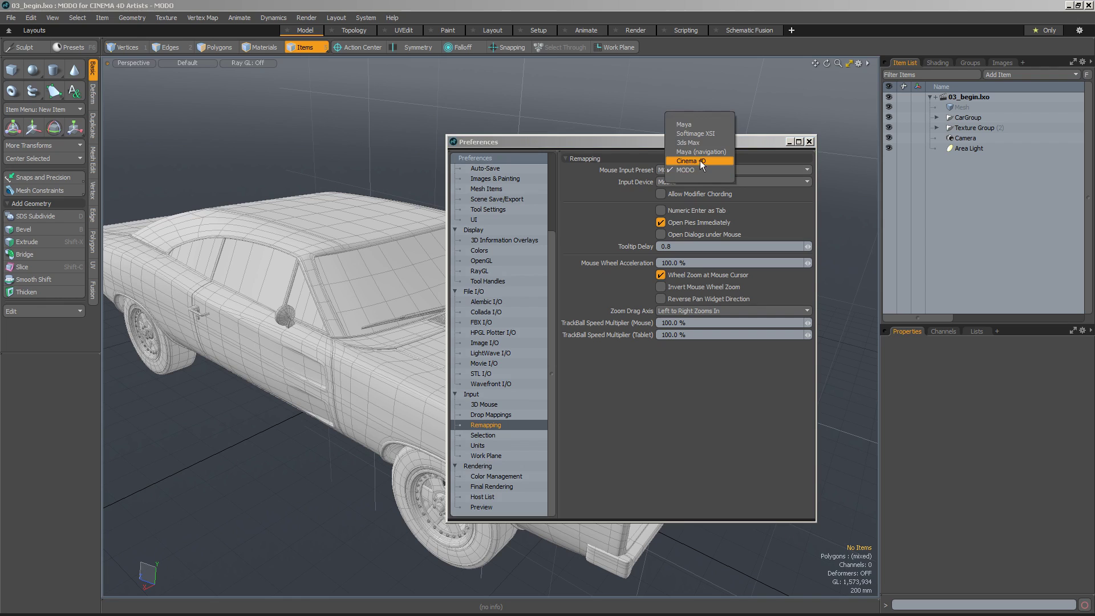
click(701, 161)
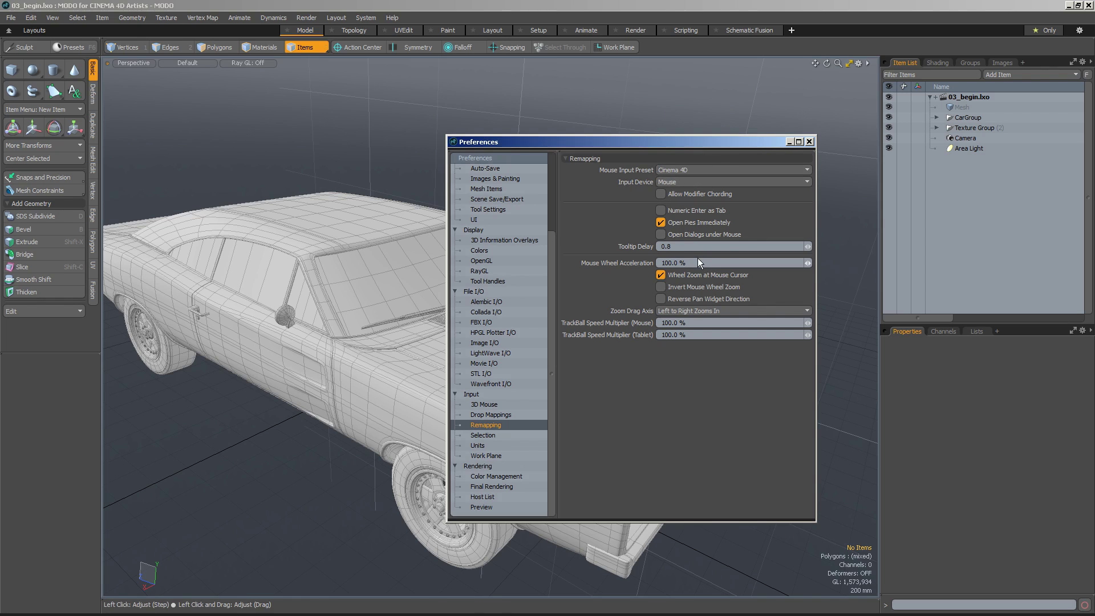
click(810, 142)
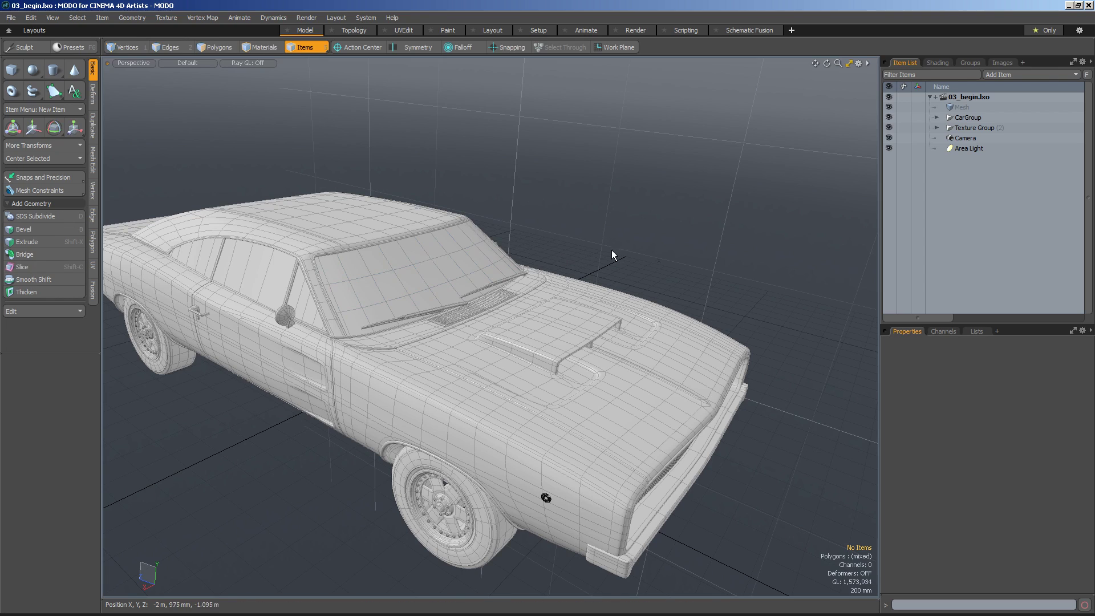
alt+shift+drag(613, 251, 640, 277)
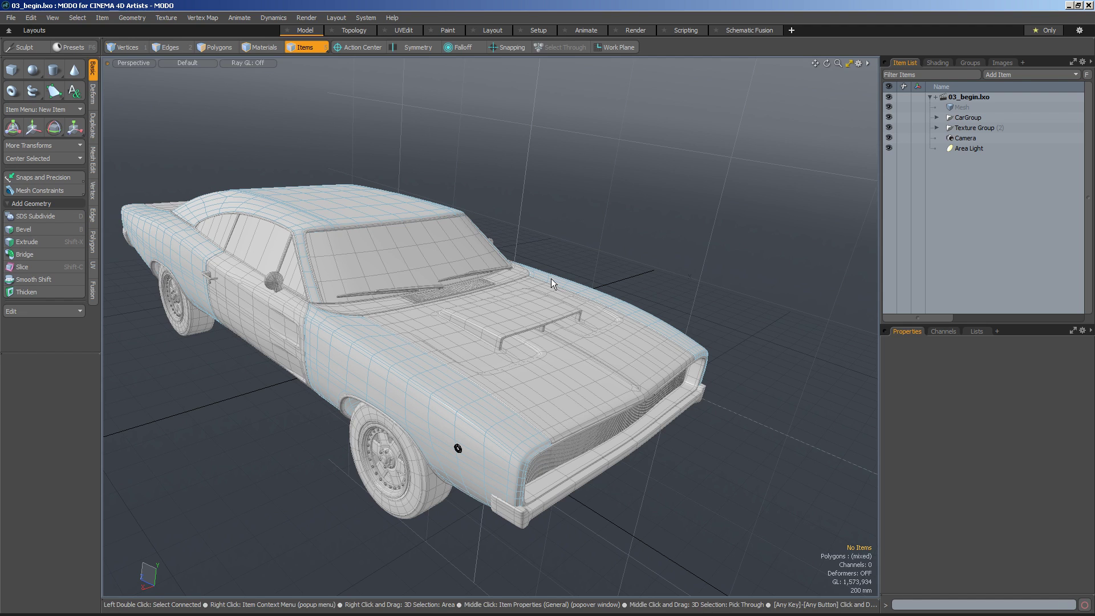
Reopen the input remapping preferences and review the available mouse input presets
click(359, 18)
click(464, 53)
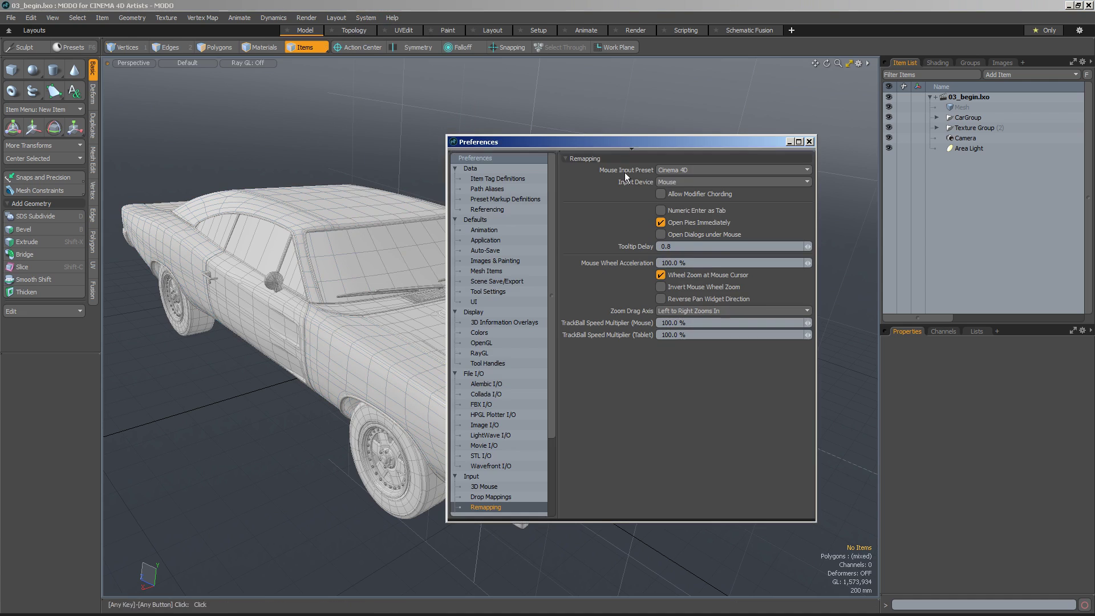
click(706, 168)
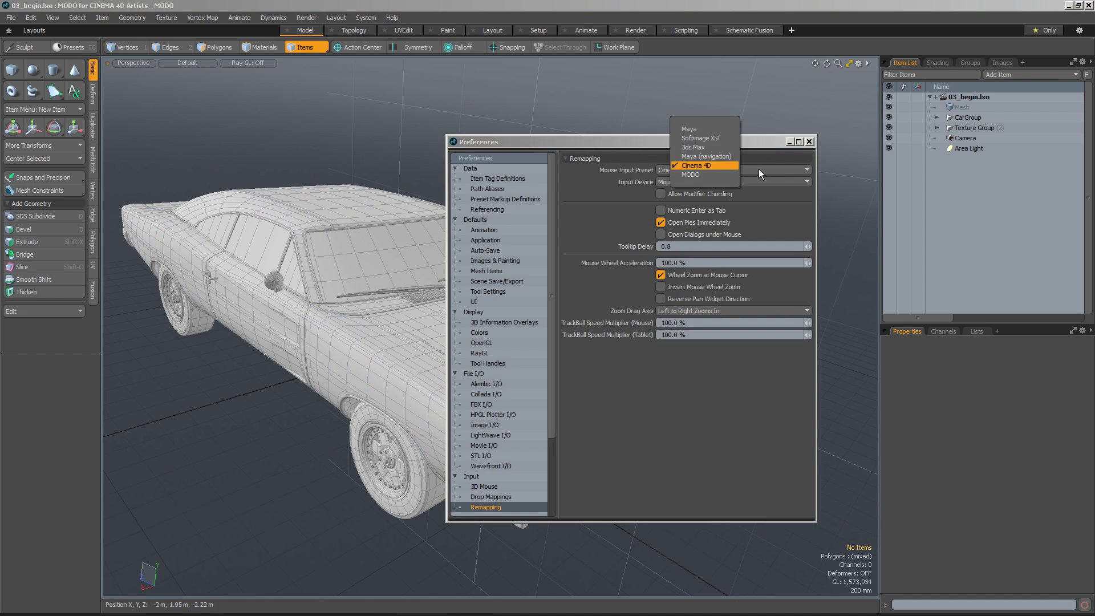
click(779, 159)
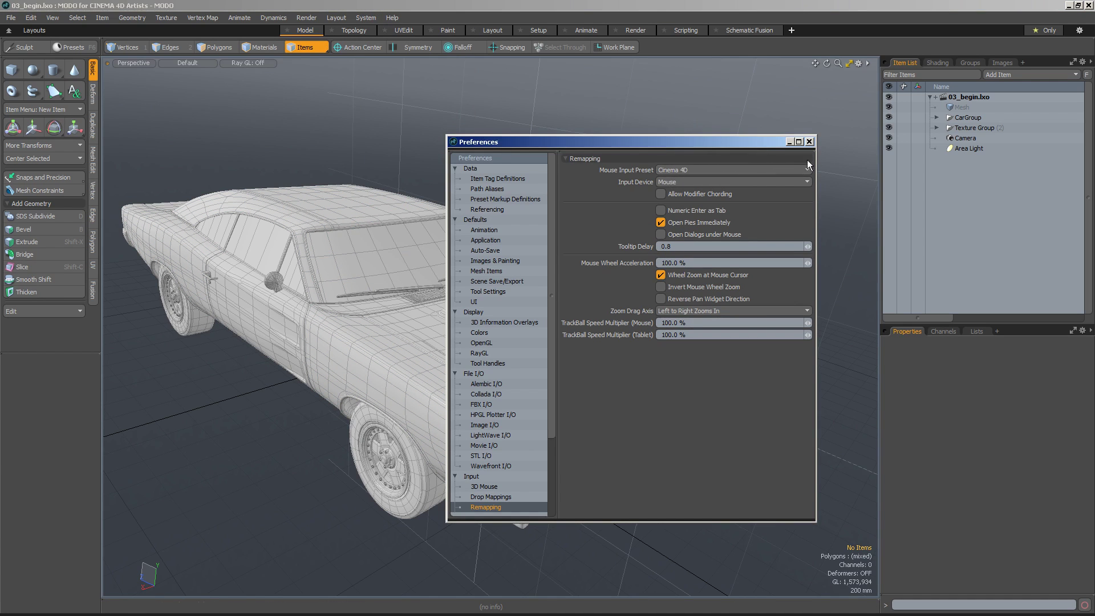
click(734, 169)
click(738, 197)
click(810, 142)
Select the car's windshield glass mesh in the perspective view
alt+drag(534, 272, 632, 331)
alt+middle_drag(632, 331, 557, 356)
mouse_move(513, 373)
alt+right_down()
mouse_move(484, 380)
mouse_move(541, 395)
mouse_move(502, 368)
alt+right_up()
alt+drag(502, 368, 480, 384)
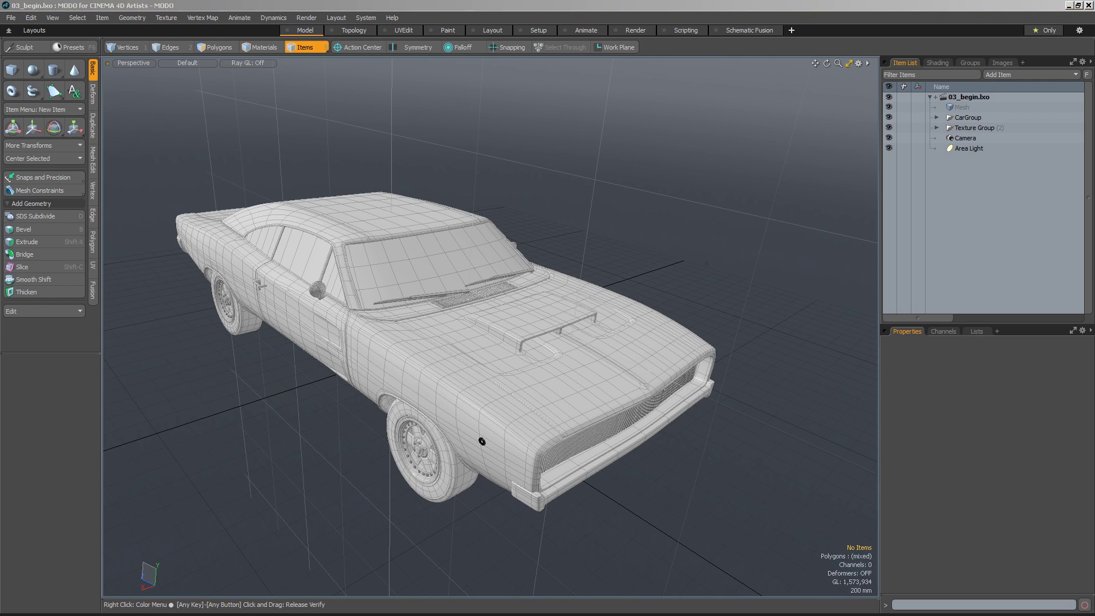
click(498, 258)
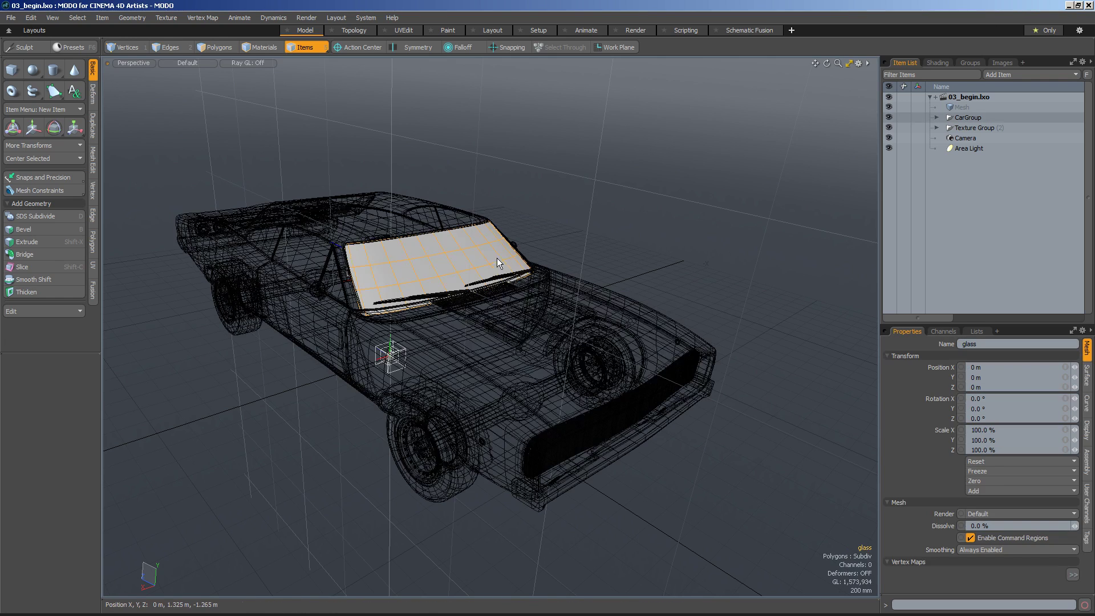
Frame the selected windshield in the perspective view and zoom back out to fit the whole scene
mouse_move(607, 304)
alt+mouse_down()
mouse_move(570, 300)
mouse_move(591, 292)
alt+mouse_up()
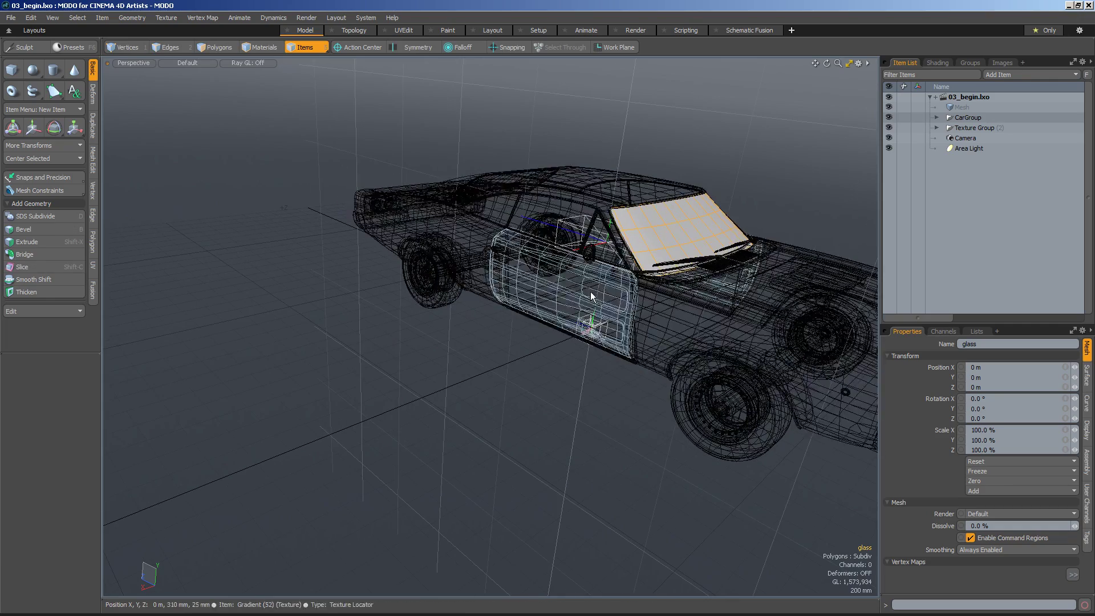
key(shift+a)
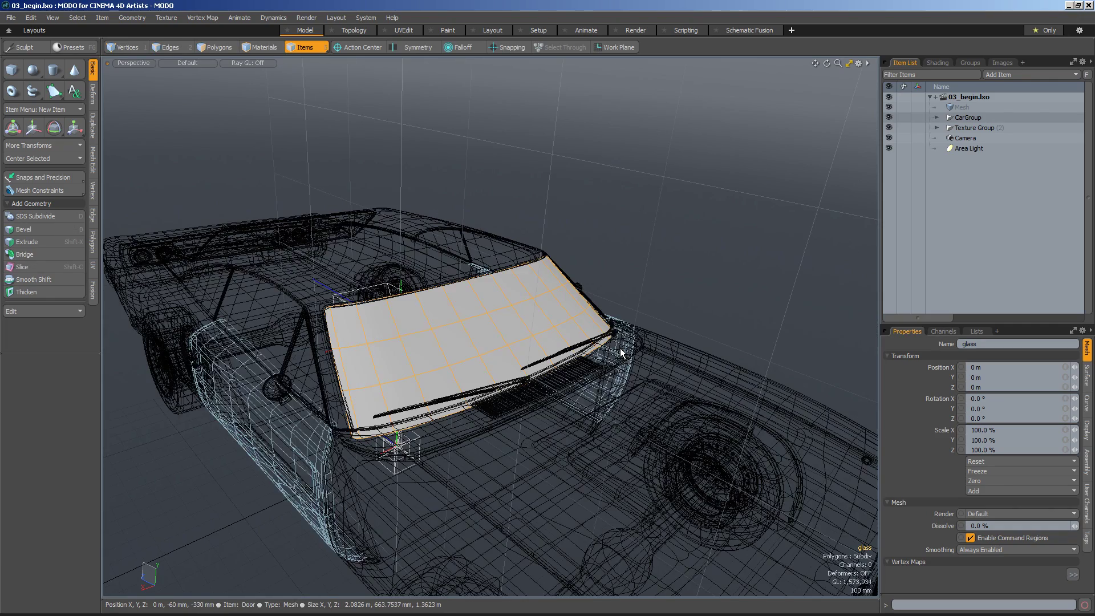
alt+drag(587, 316, 379, 239)
key(a)
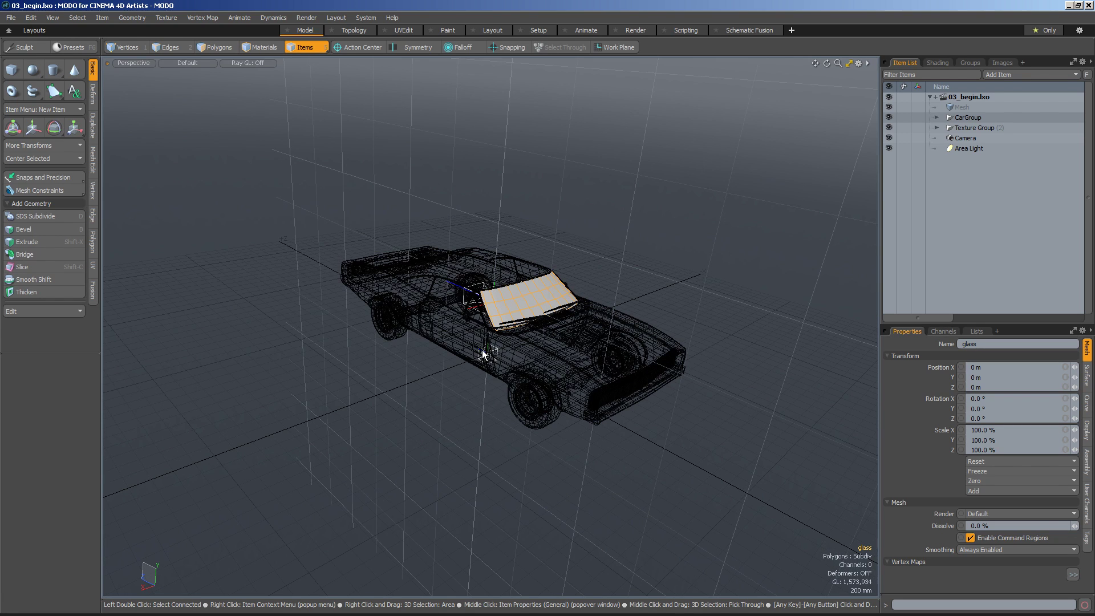
Shift the view away from the car and fit the whole scene in the viewport again
alt+shift+drag(469, 338, 632, 340)
alt+drag(539, 281, 495, 385)
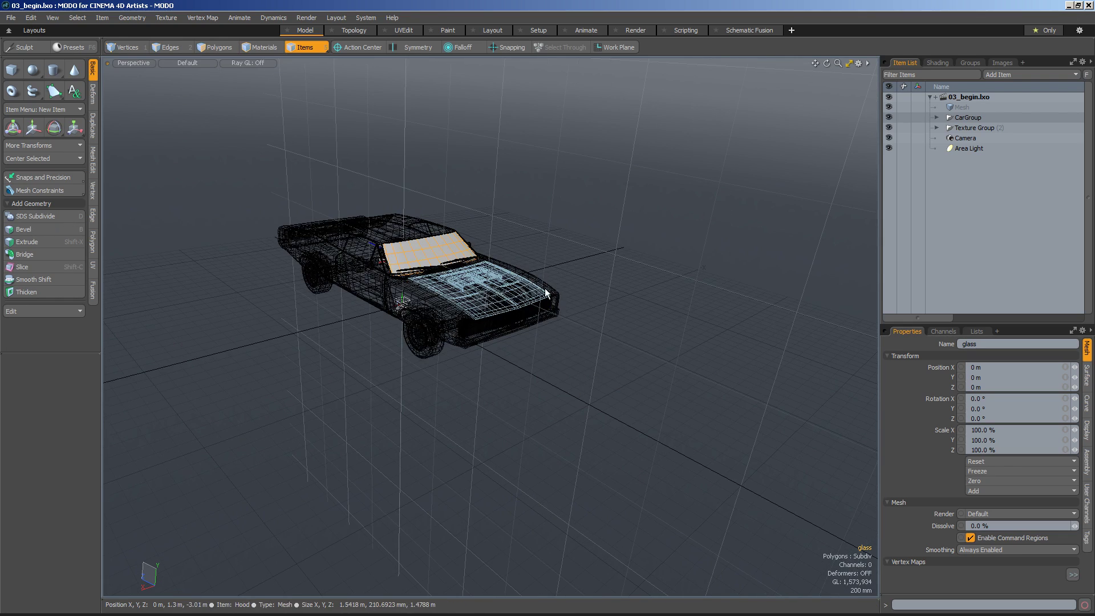
alt+shift+drag(552, 292, 493, 329)
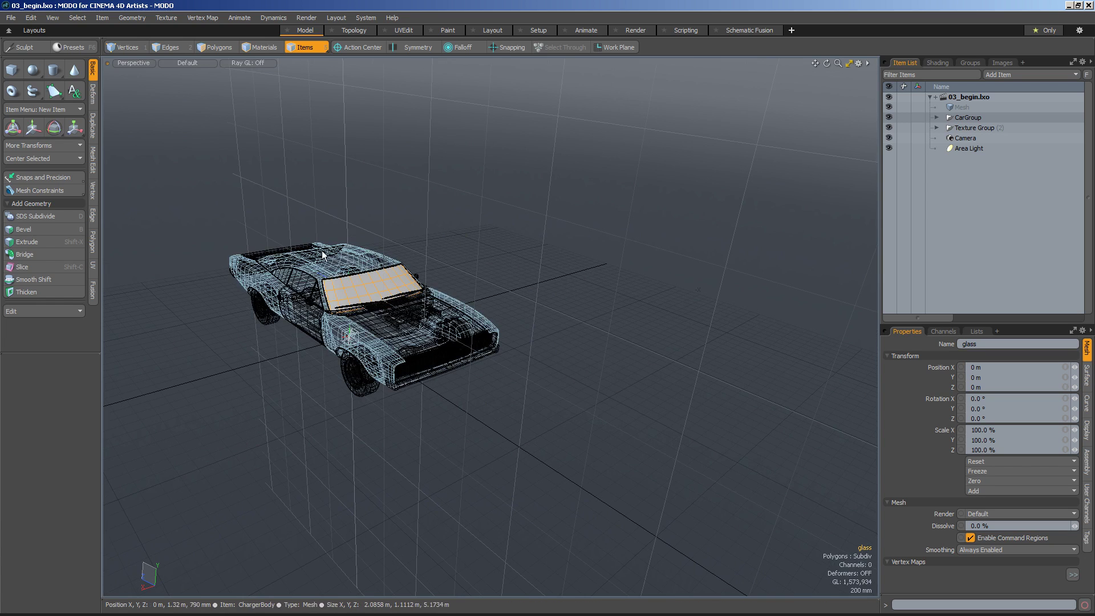
key(a)
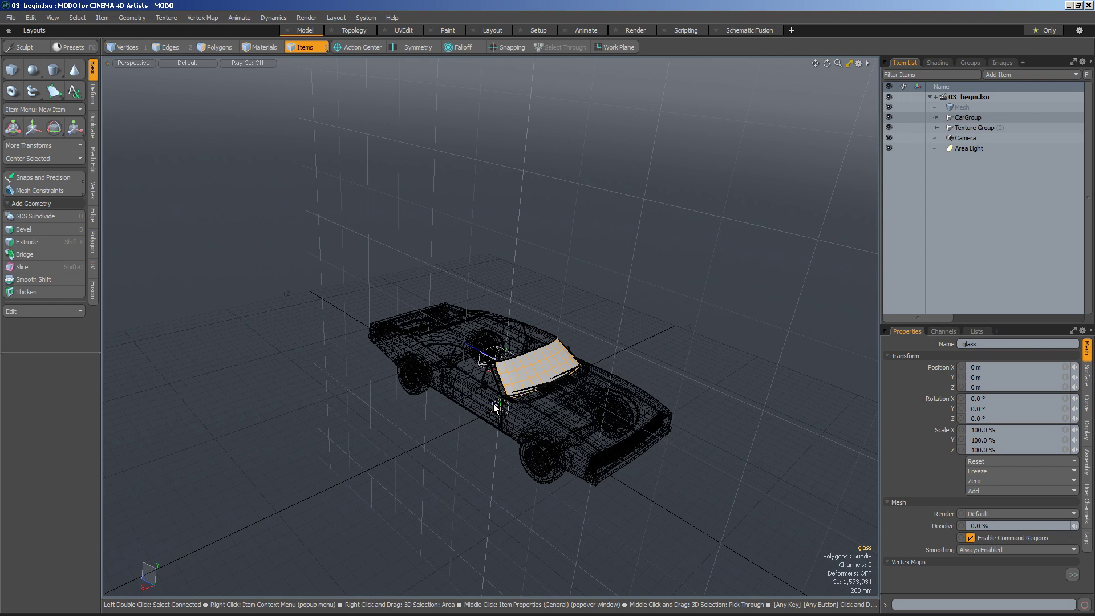
Orbit, pan and zoom to a low front three-quarter view of the car
alt+drag(484, 385, 555, 350)
alt+middle_drag(555, 351, 535, 348)
alt+right_drag(535, 348, 587, 367)
alt+shift+drag(587, 367, 565, 341)
alt+middle_drag(564, 341, 616, 367)
alt+drag(616, 367, 557, 251)
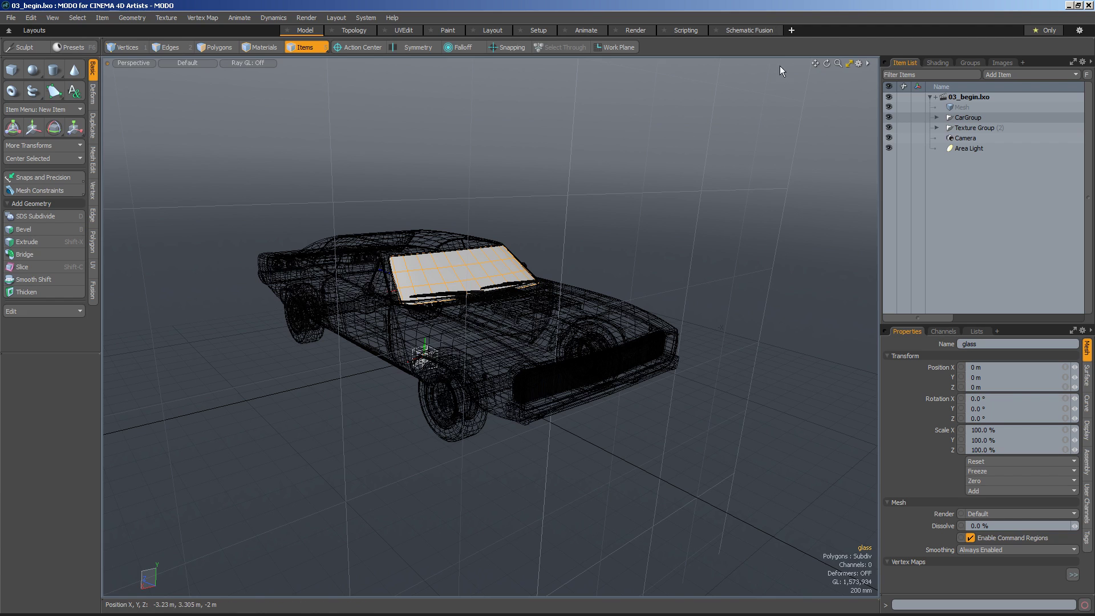
Set the perspective viewport's Trackball Rotation to No and orbit the car to test it
key(o)
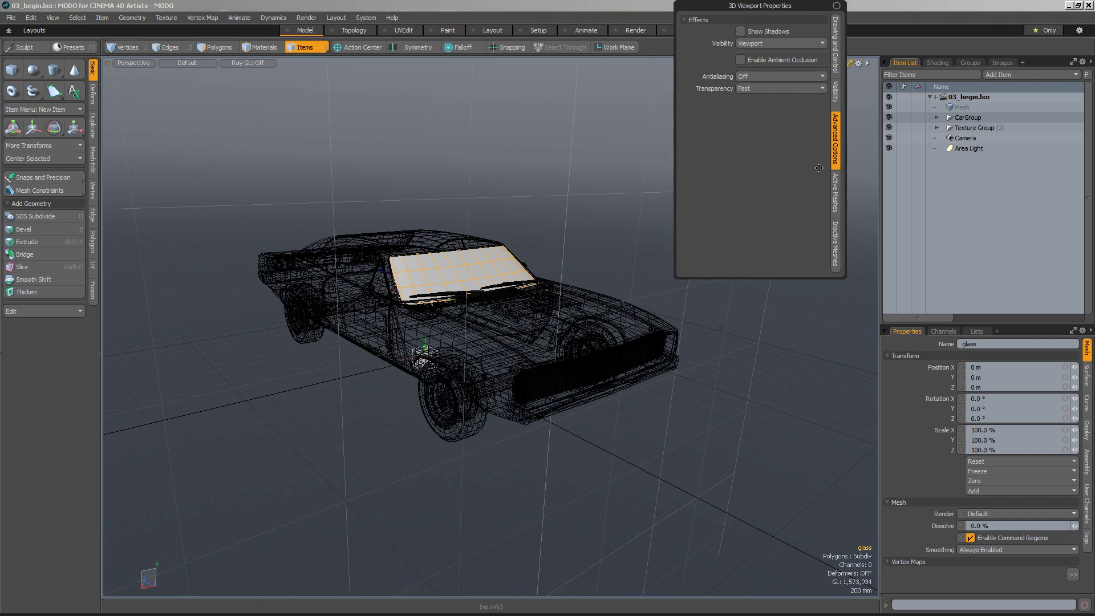
click(836, 43)
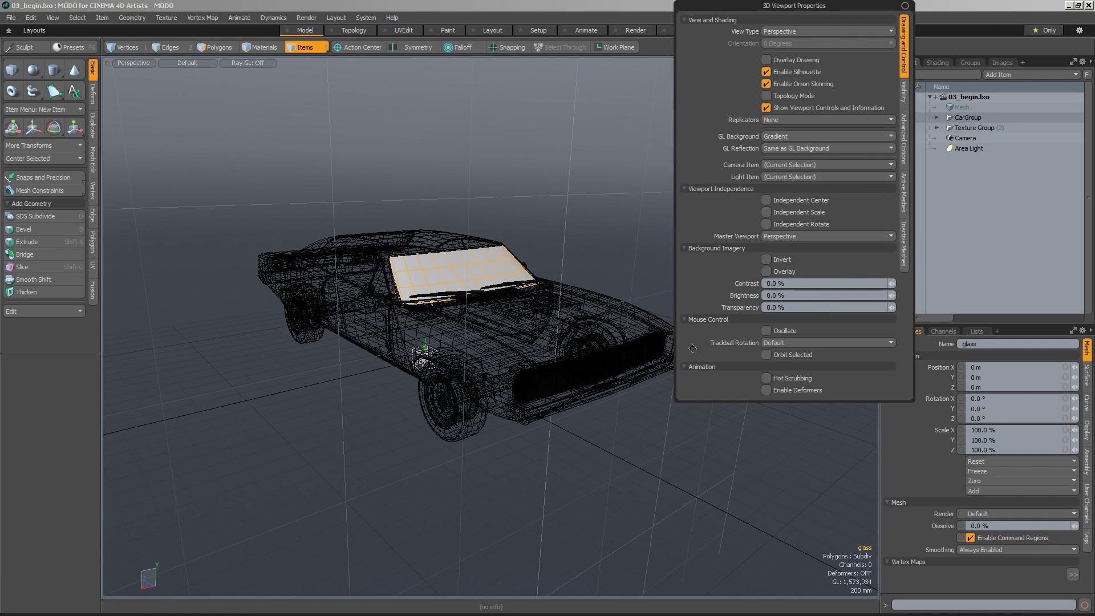
click(775, 344)
click(782, 324)
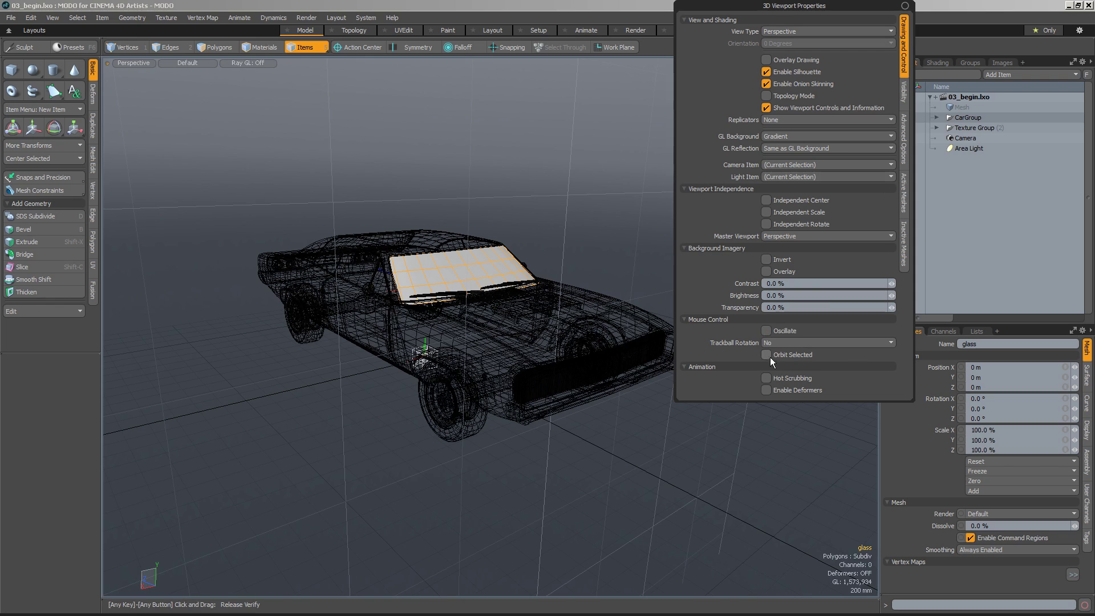
alt+drag(633, 440, 667, 442)
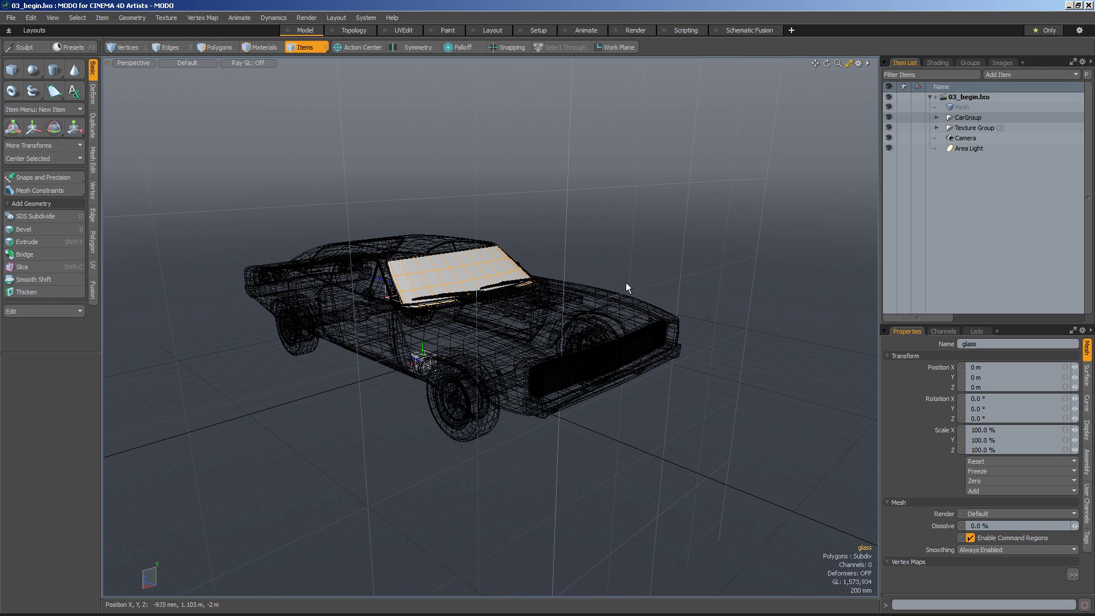
Toggle between the four-view layout and single maximized viewports, ending on the maximized perspective view
key(ctrl+space)
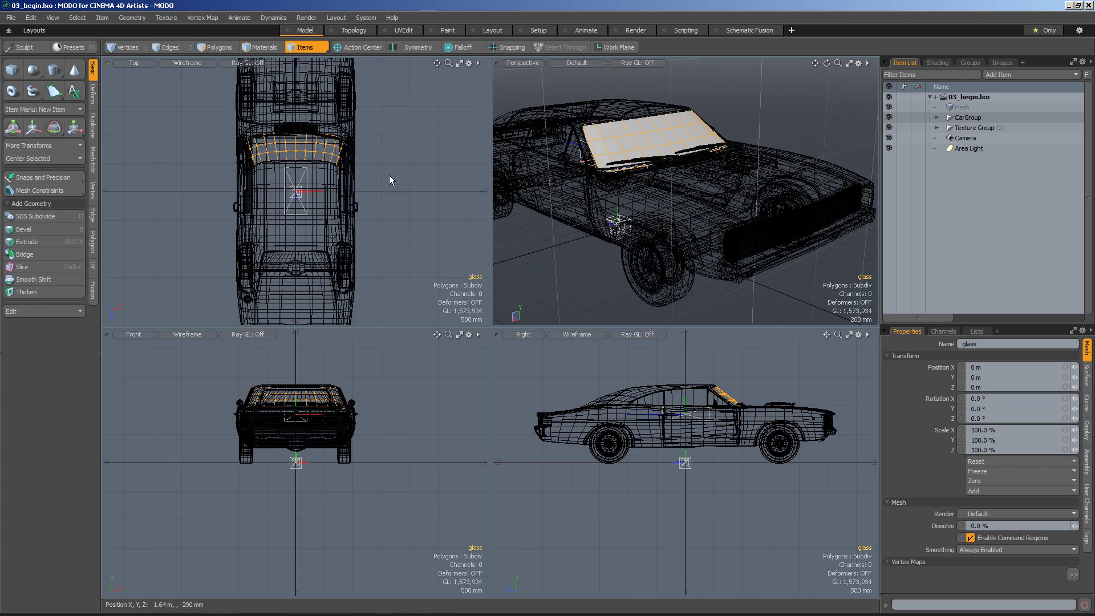
key(ctrl+space)
key(ctrl+space)
key(ctrl+space)
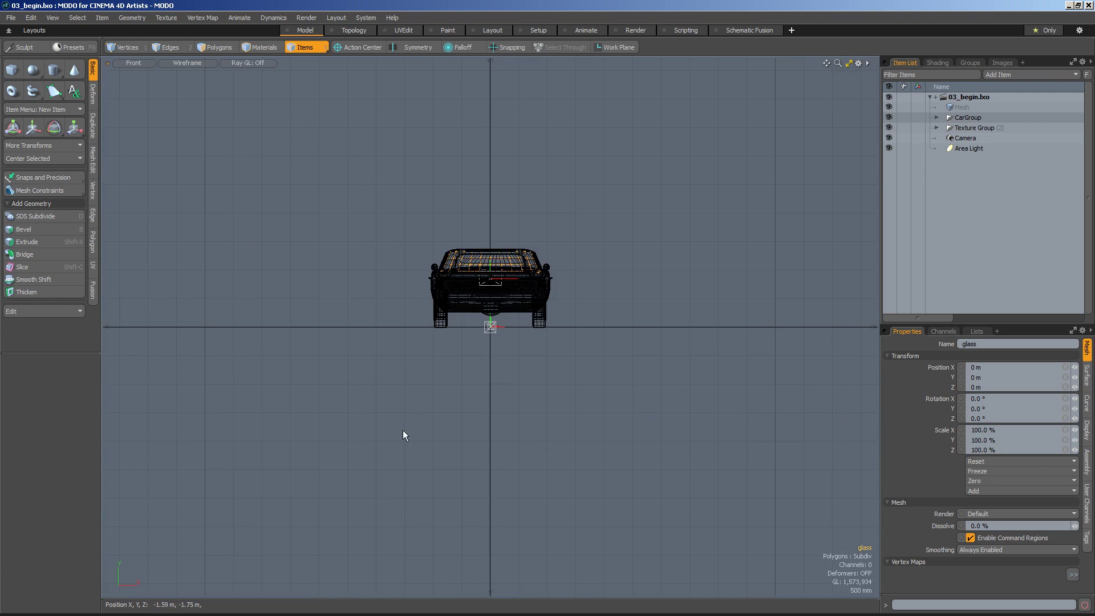
key(ctrl+space)
key(ctrl+space)
key(ctrl+space)
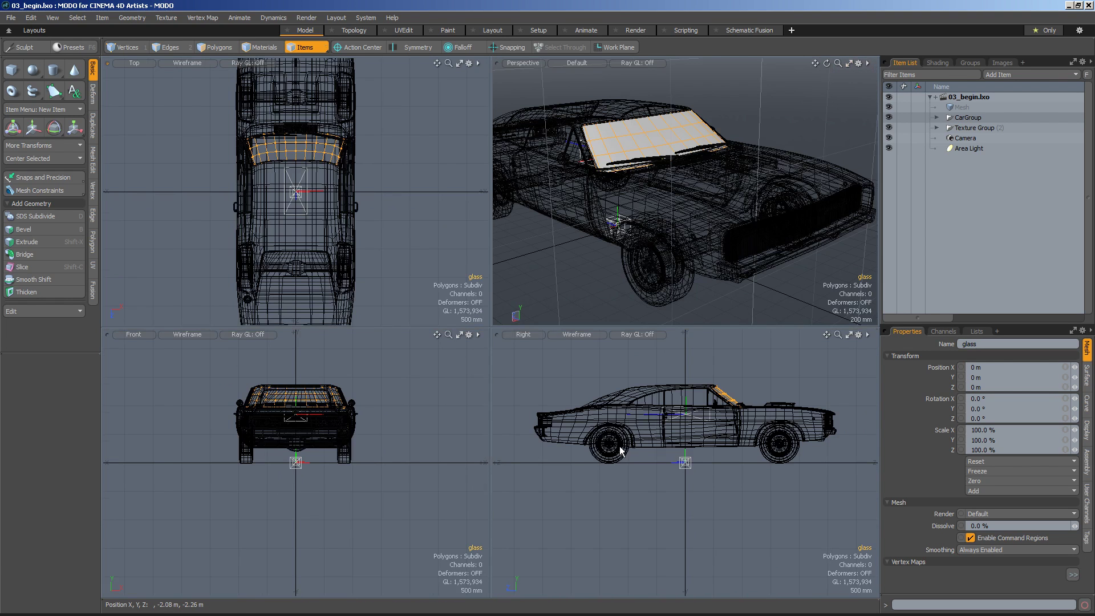
key(ctrl+space)
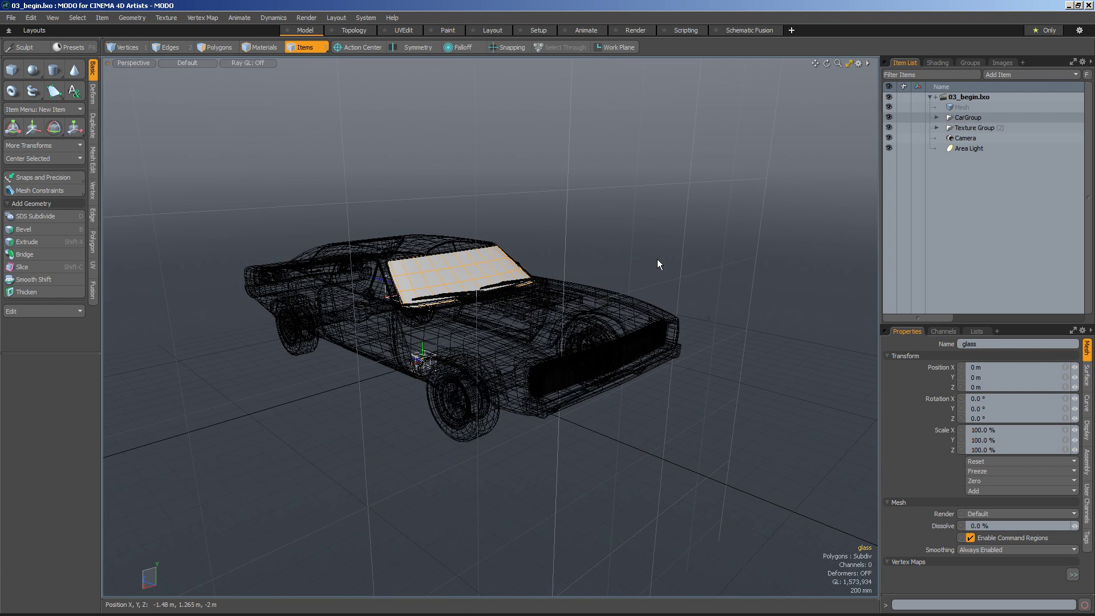
key(ctrl+space)
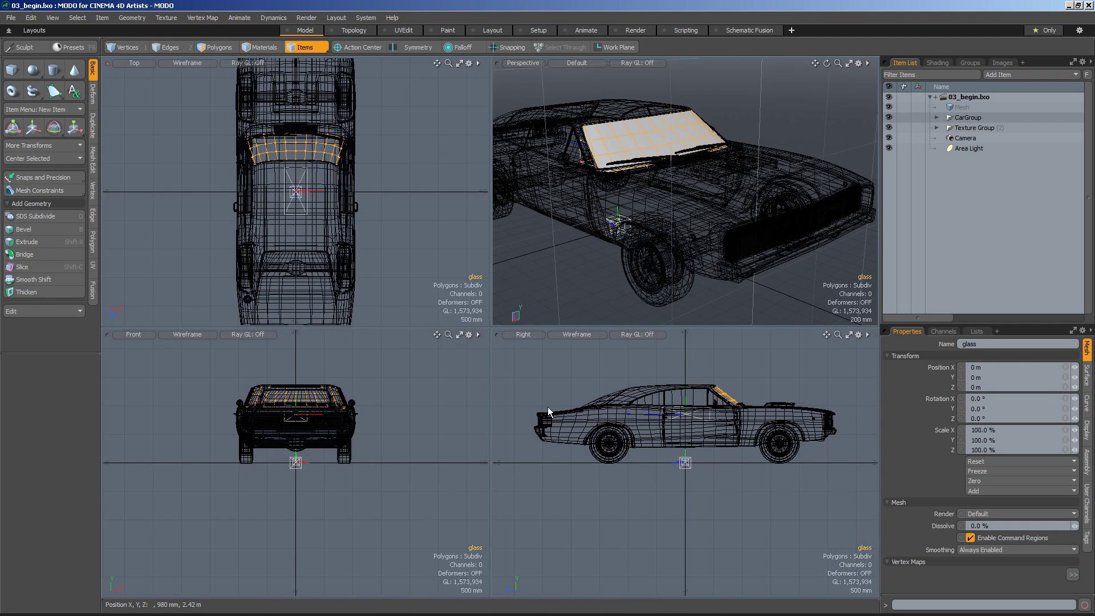
key(ctrl+space)
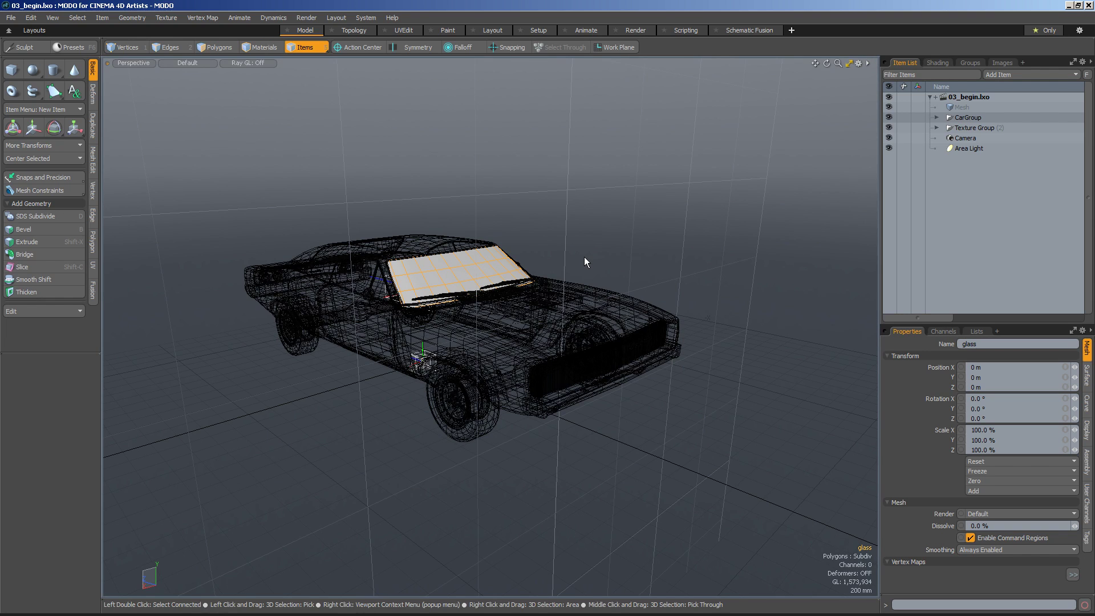
Switch the viewport through the top, front and right views of the car and return to perspective
key(KP_1)
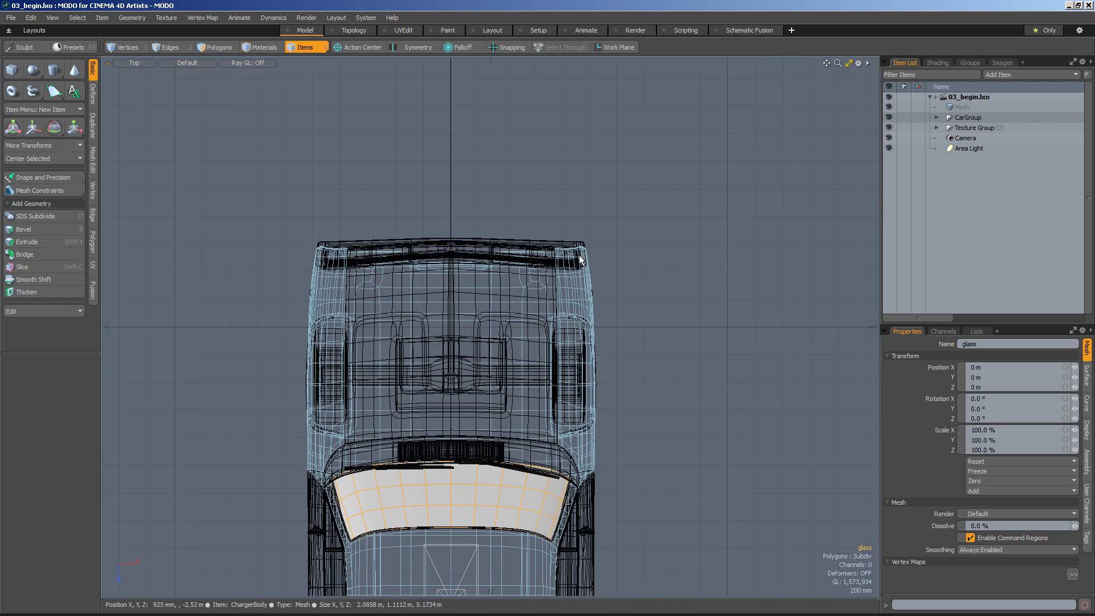
key(KP_1)
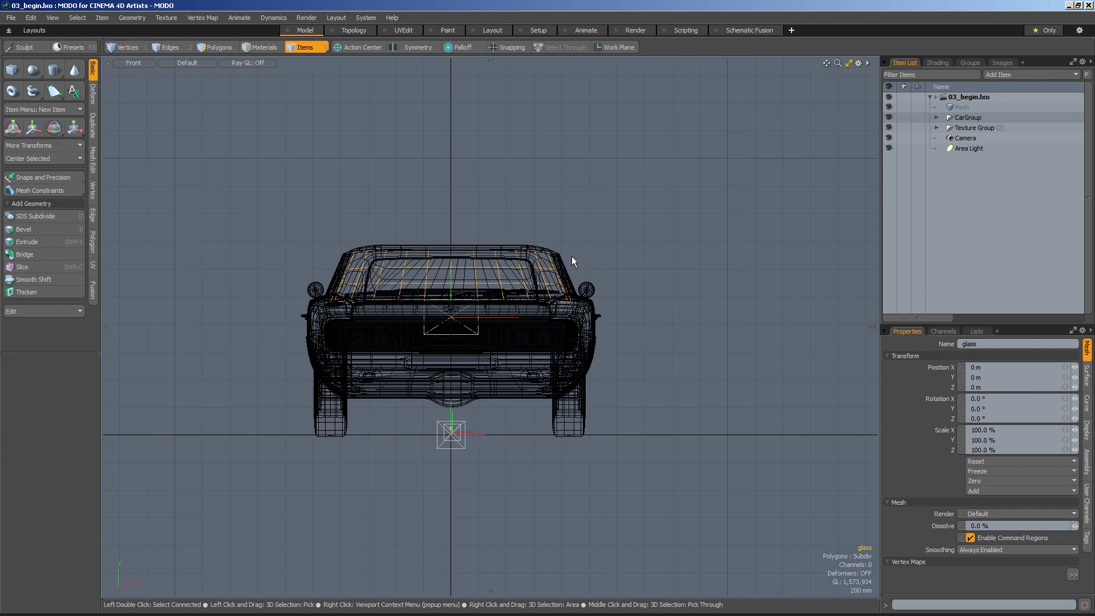
key(KP_3)
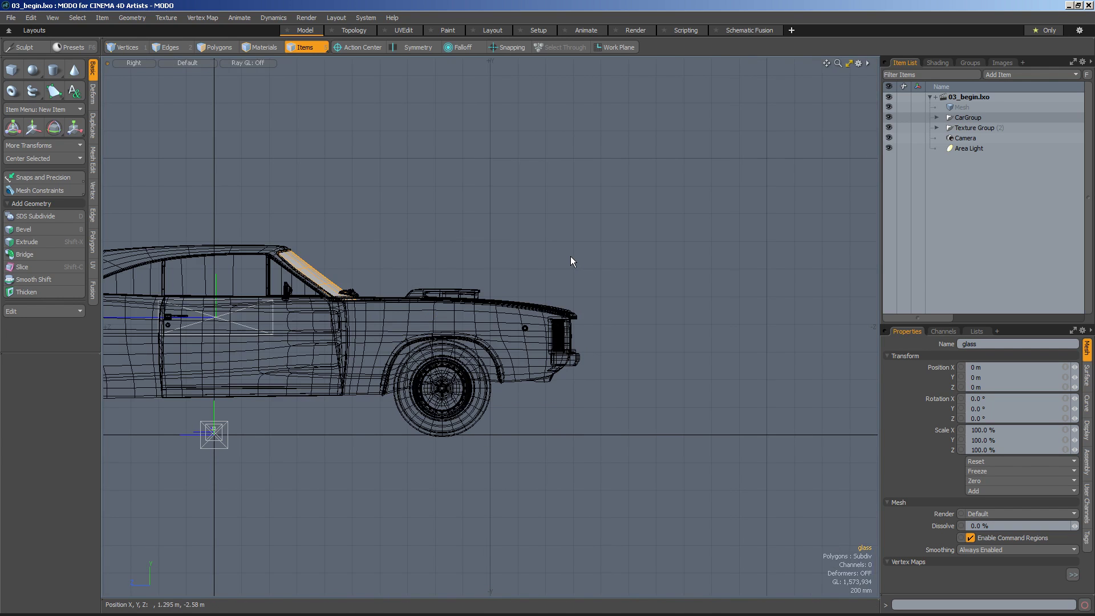
key(KP_0)
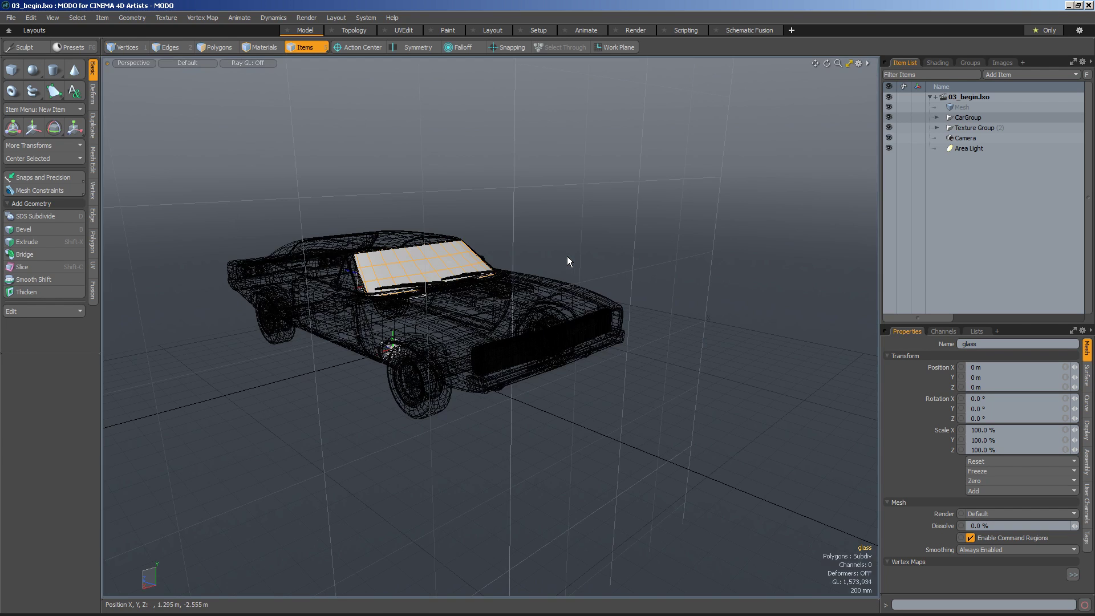